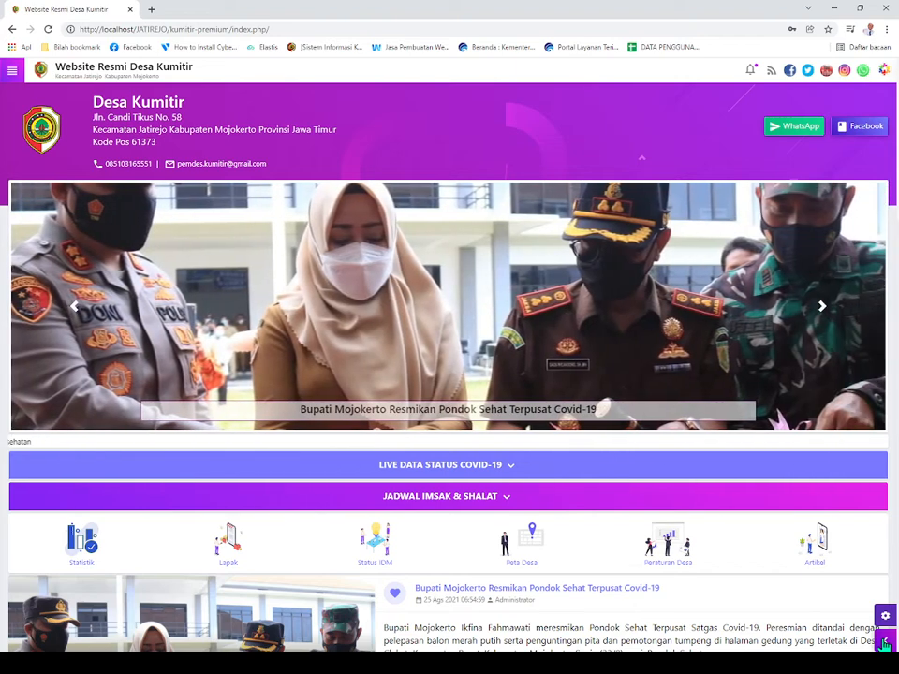
Open the administrator login page (Login Aplikasi) of the village website.
left_click(885, 642)
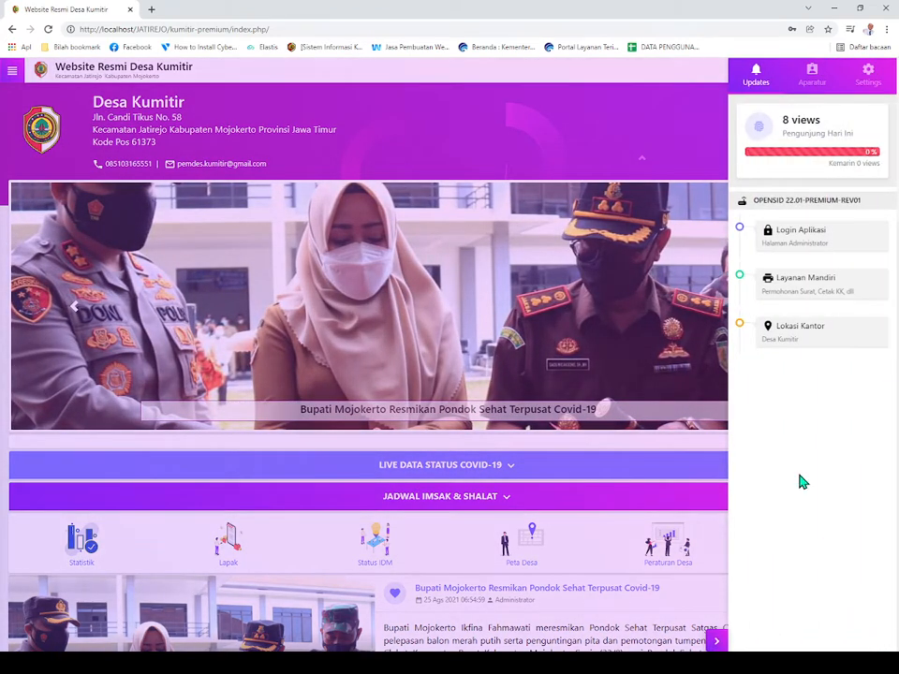
left_click(809, 247)
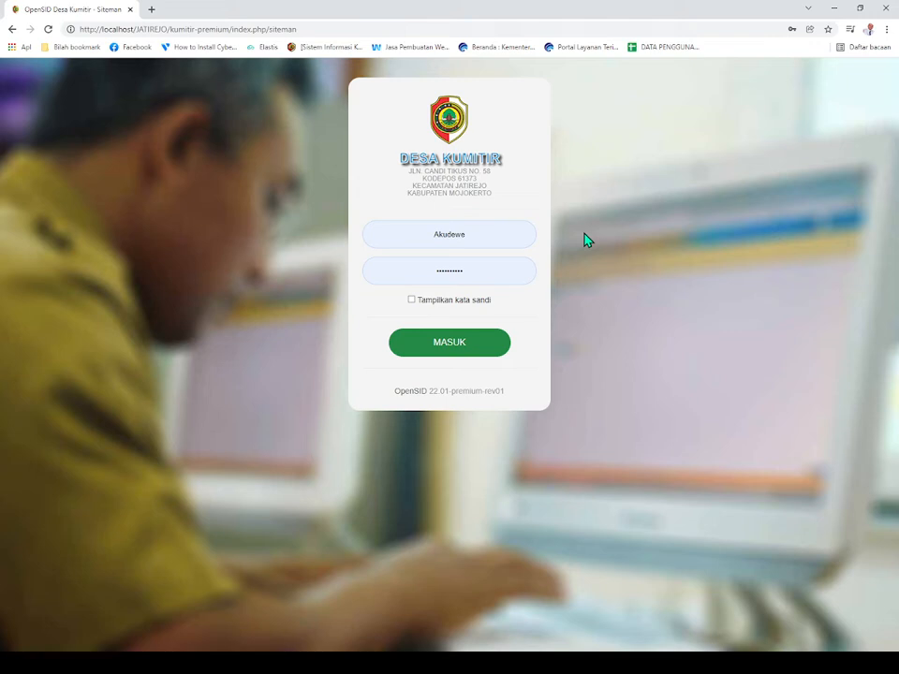
Clear the prefilled username and password in the login form.
left_click_drag(488, 236, 380, 263)
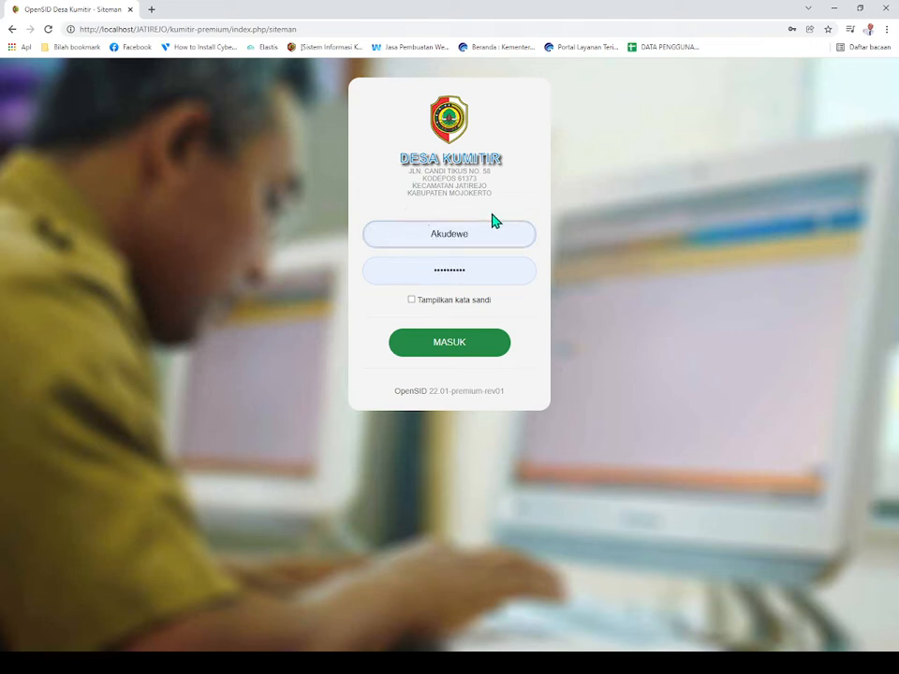
left_click(479, 231)
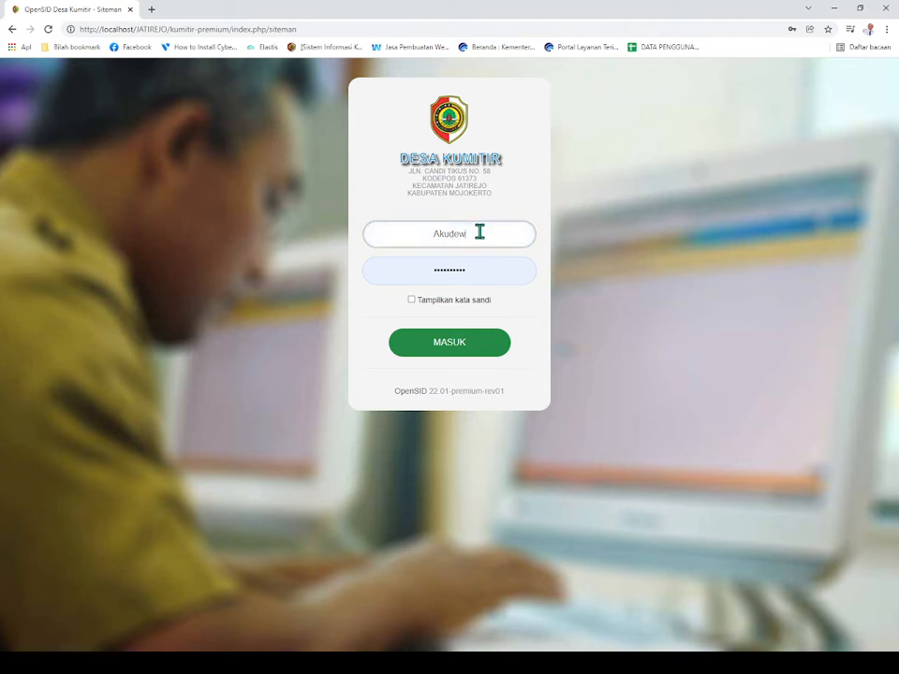
key("ctrl+a")
key("BackSpace")
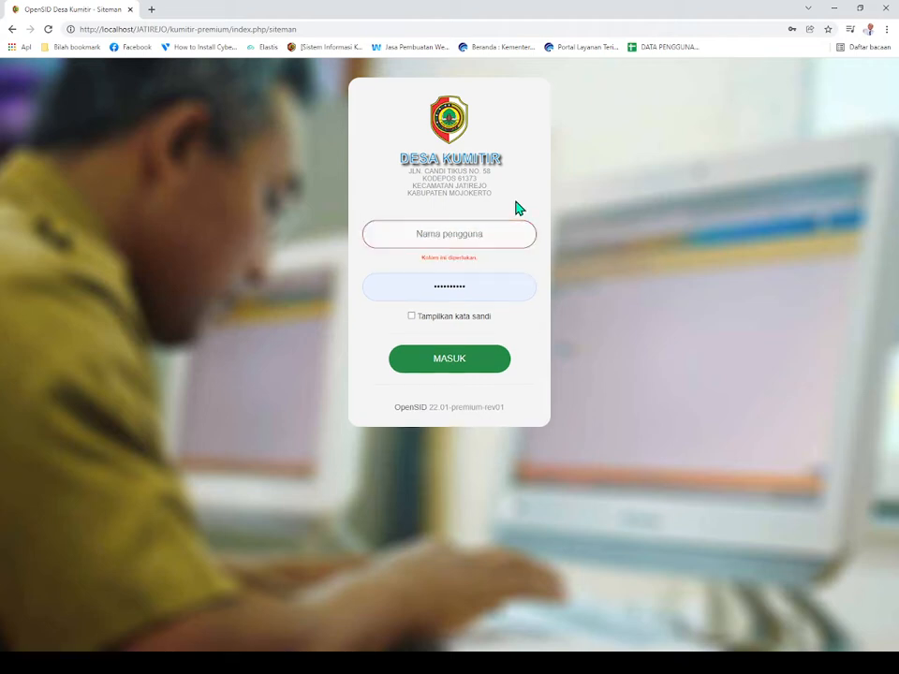
left_click(474, 283)
key("ctrl+a")
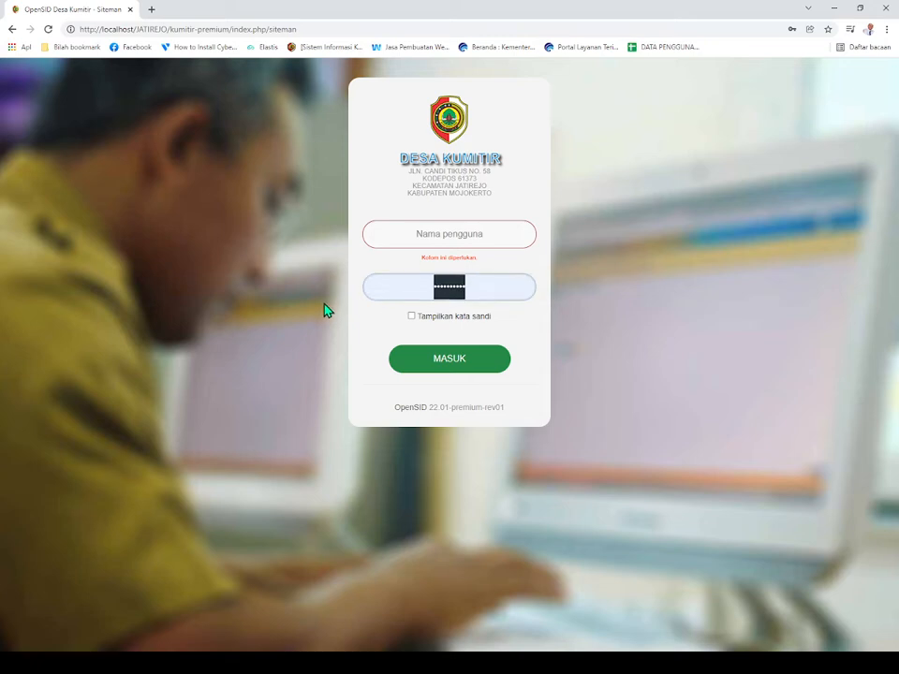
key("BackSpace")
left_click(498, 276)
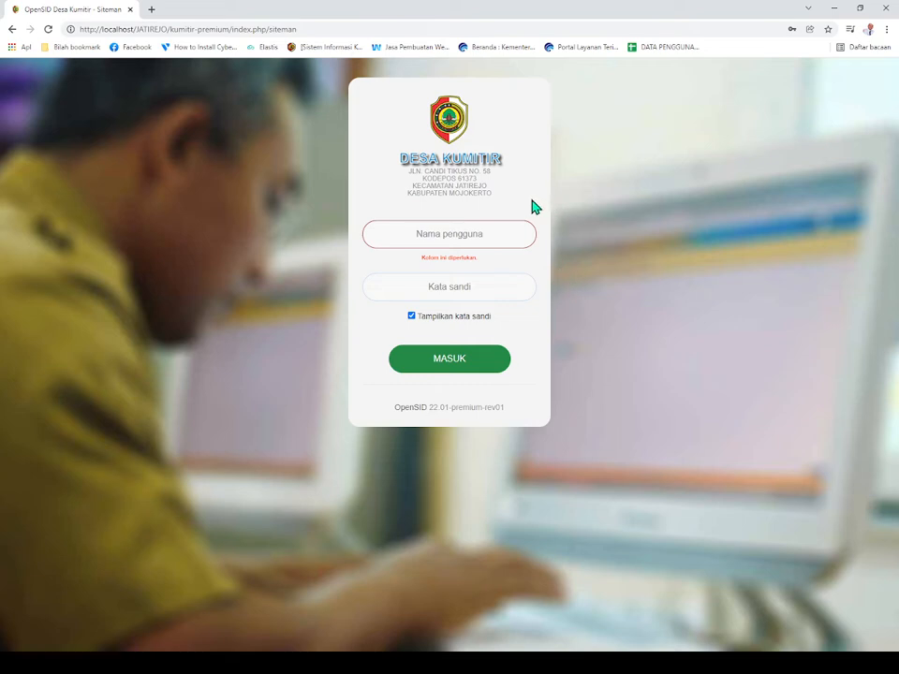
Fill in the saved administrator username and account password, and log in to the administration site.
left_click(507, 231)
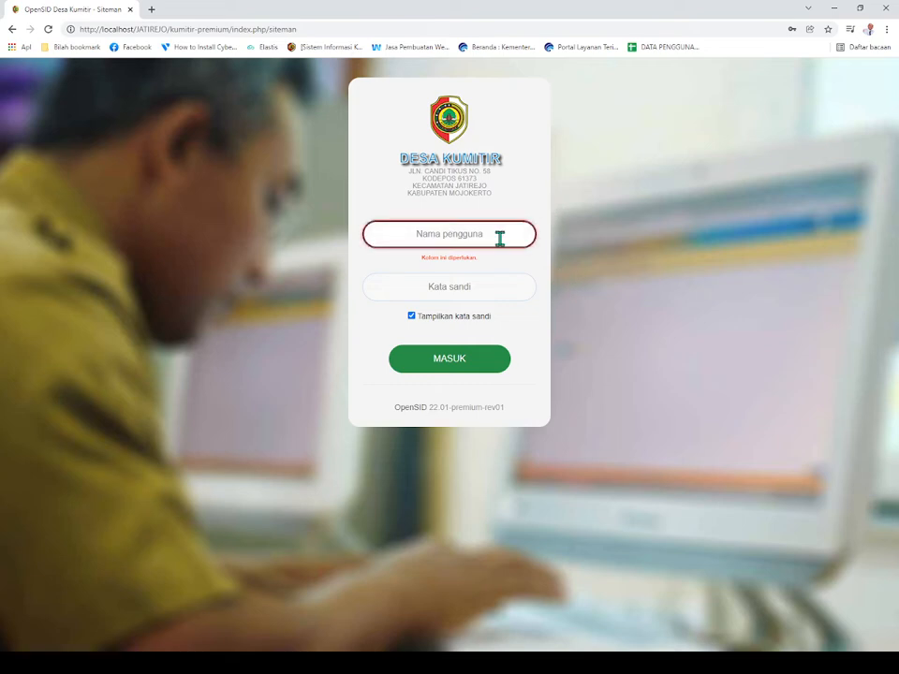
left_click(485, 266)
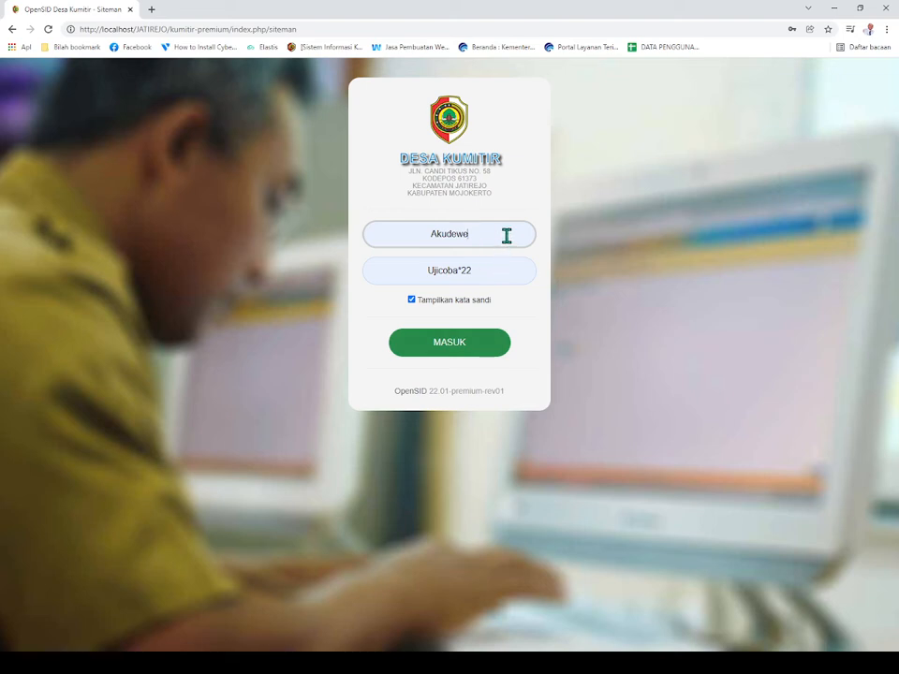
left_click(457, 353)
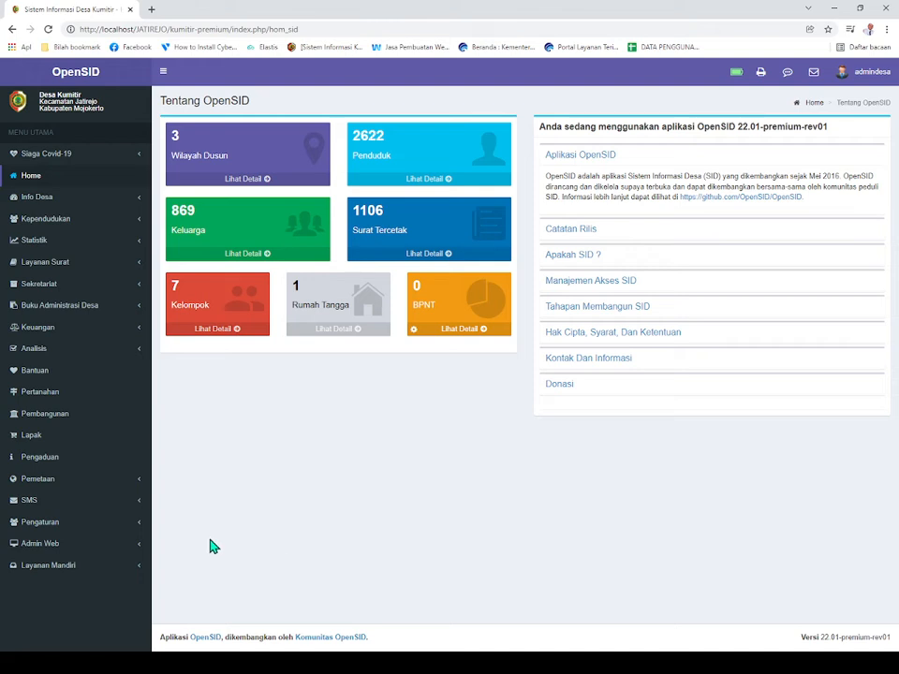
Open the Statistik Kependudukan page of the Statistik module.
left_click(34, 241)
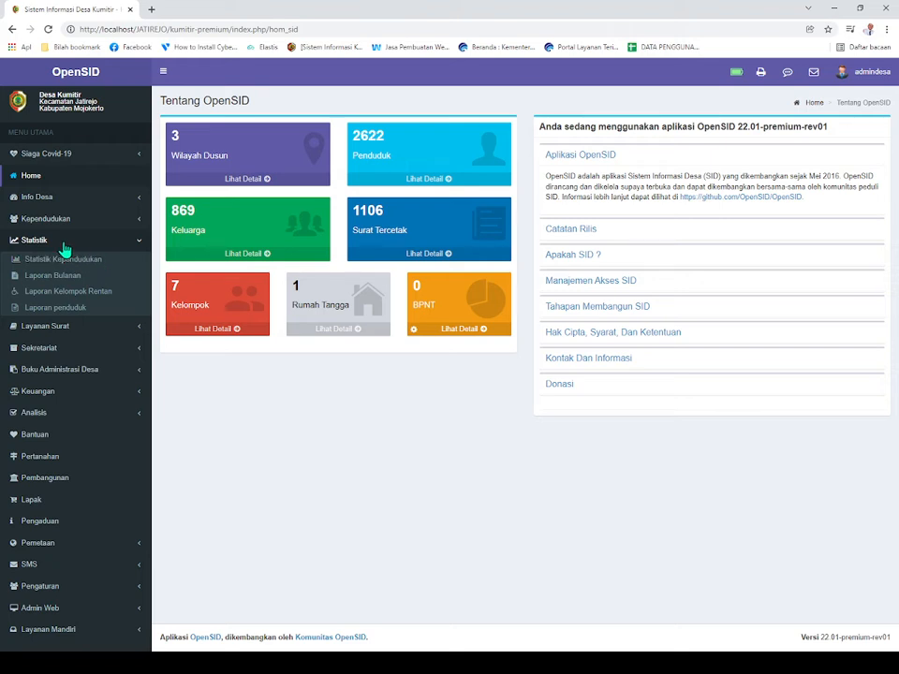
left_click(61, 246)
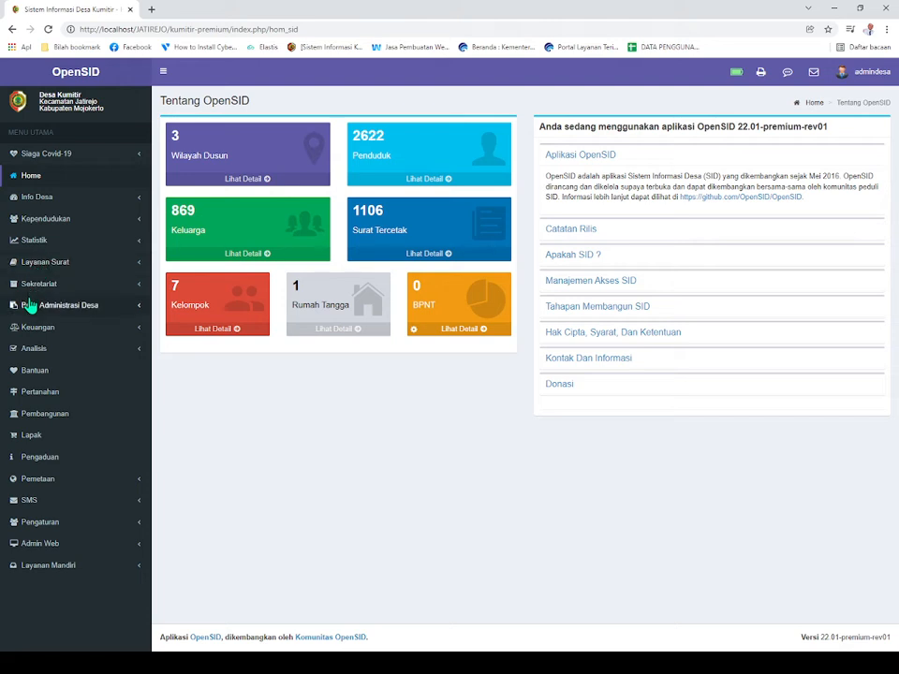
left_click(36, 240)
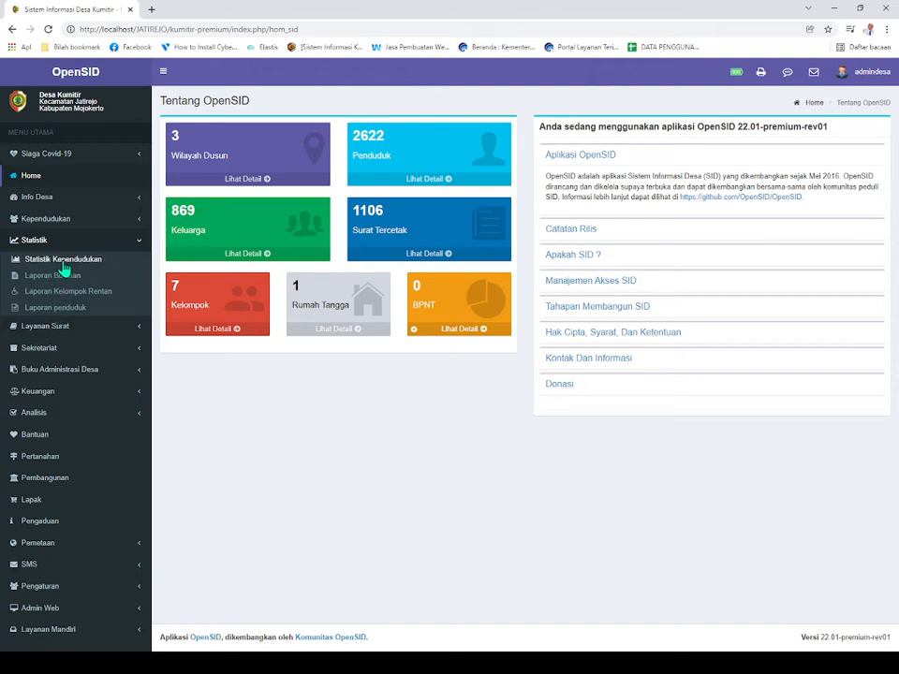
left_click(63, 264)
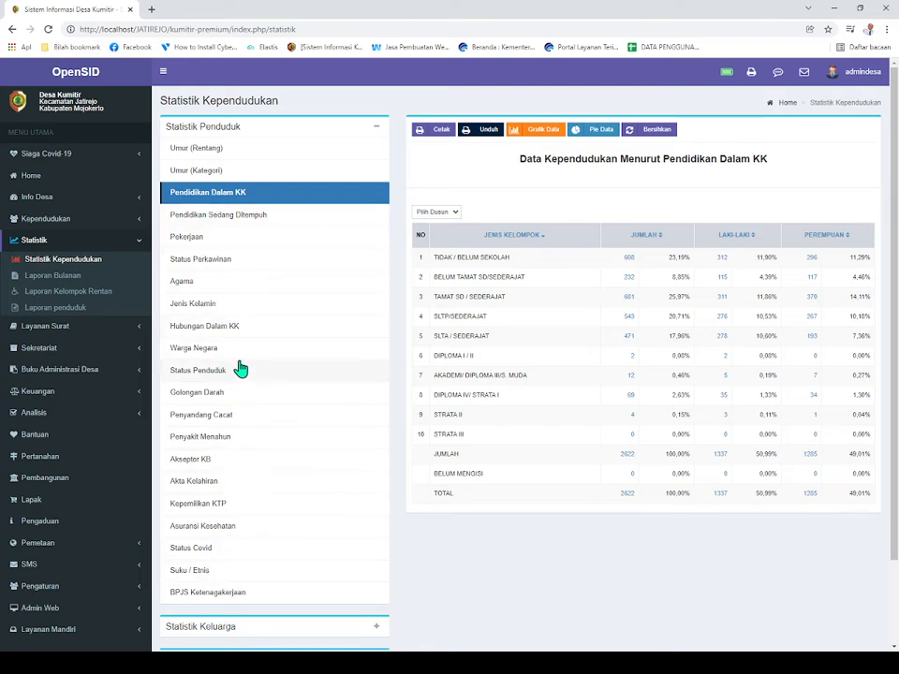
Examine the population statistics by Umur (Rentang) and Umur (Kategori), reading through the age-range table.
left_click(231, 155)
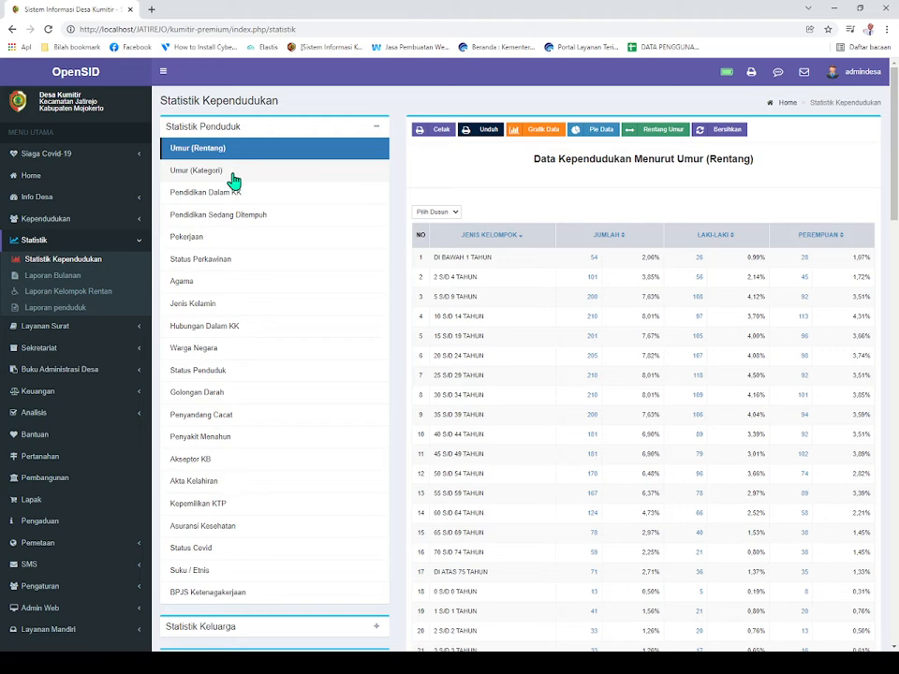
left_click(235, 178)
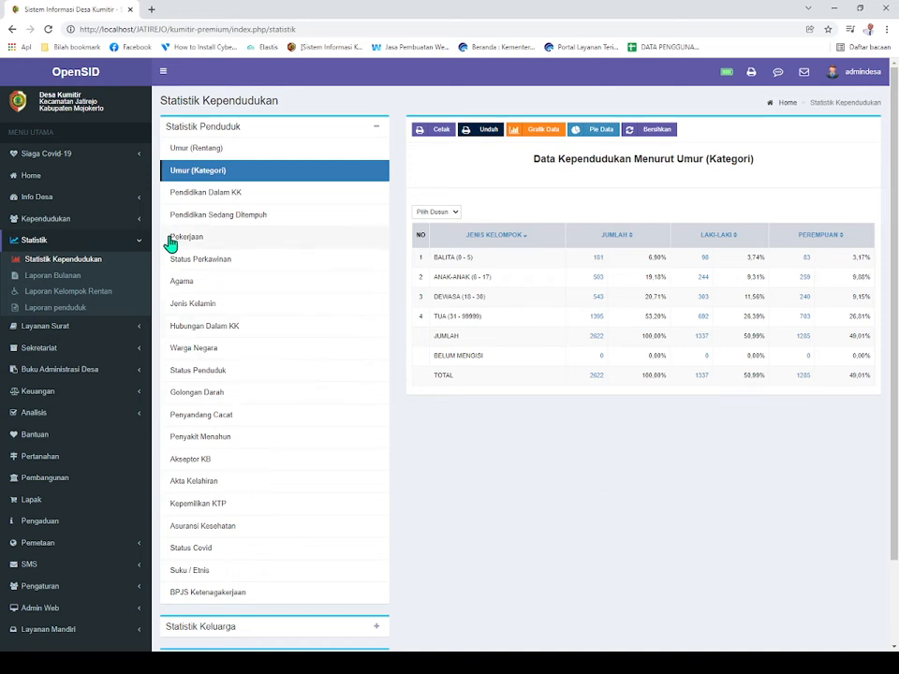
left_click(214, 156)
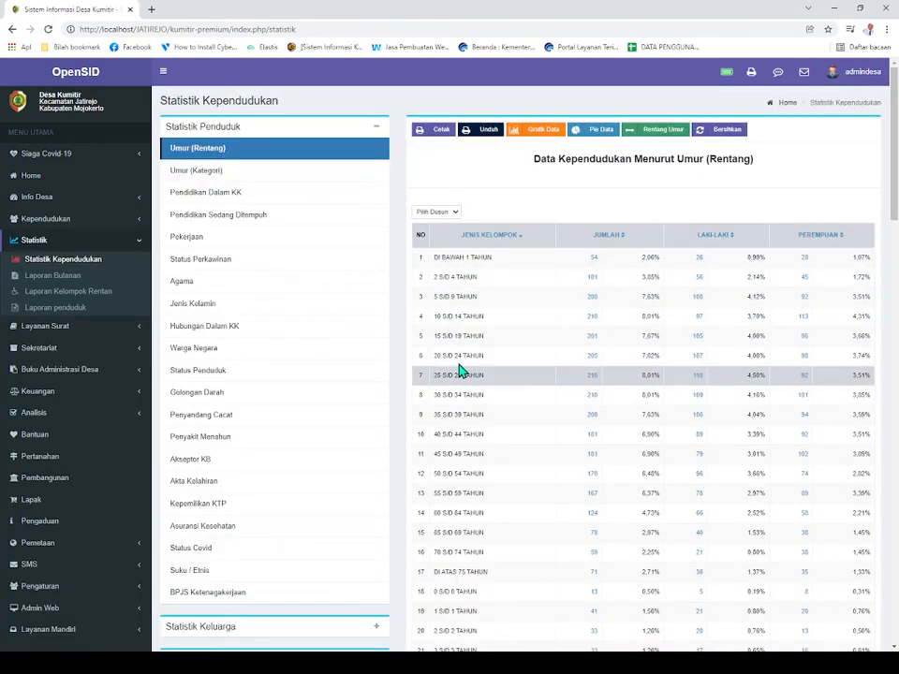
scroll(467, 320, "down", 1)
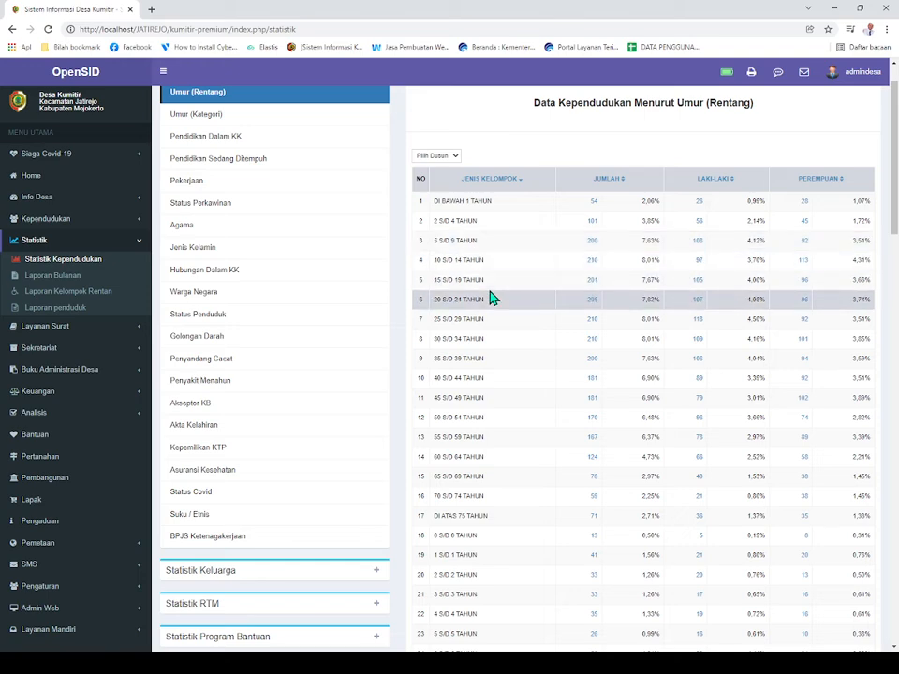
scroll(491, 297, "up", 1)
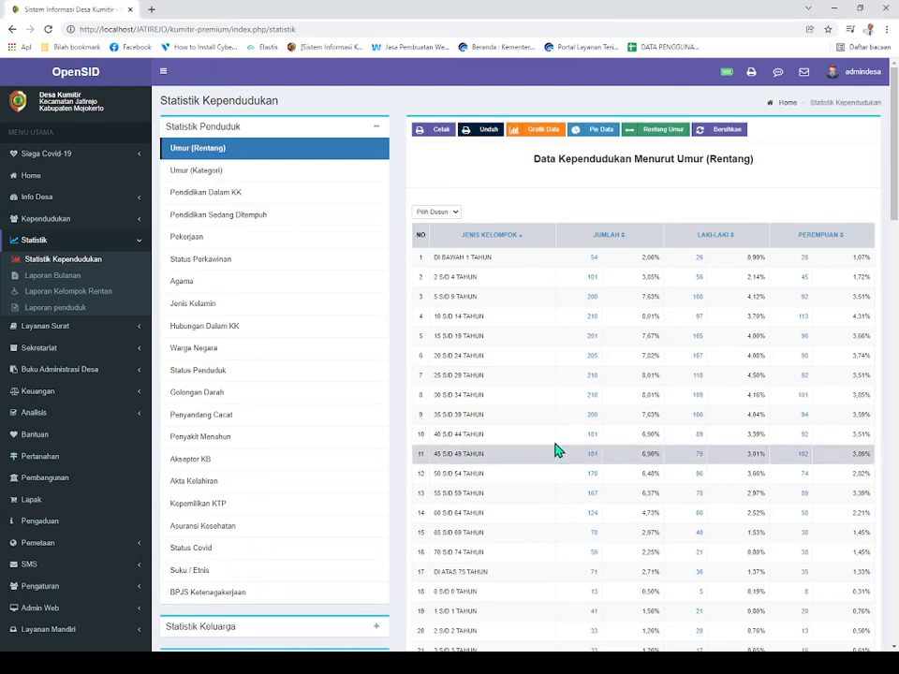
scroll(509, 356, "down", 10)
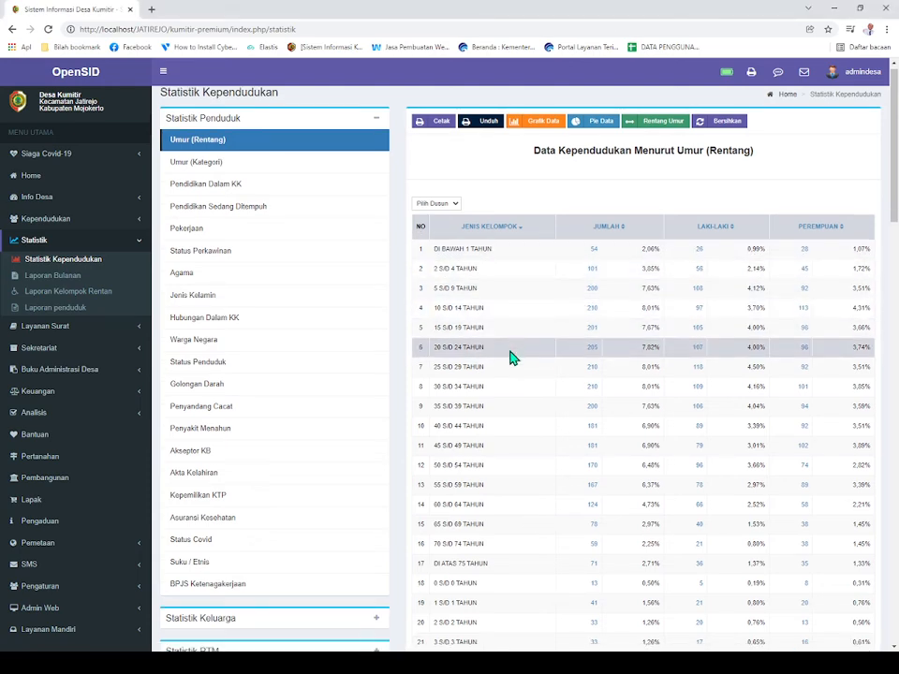
scroll(511, 366, "down", 5)
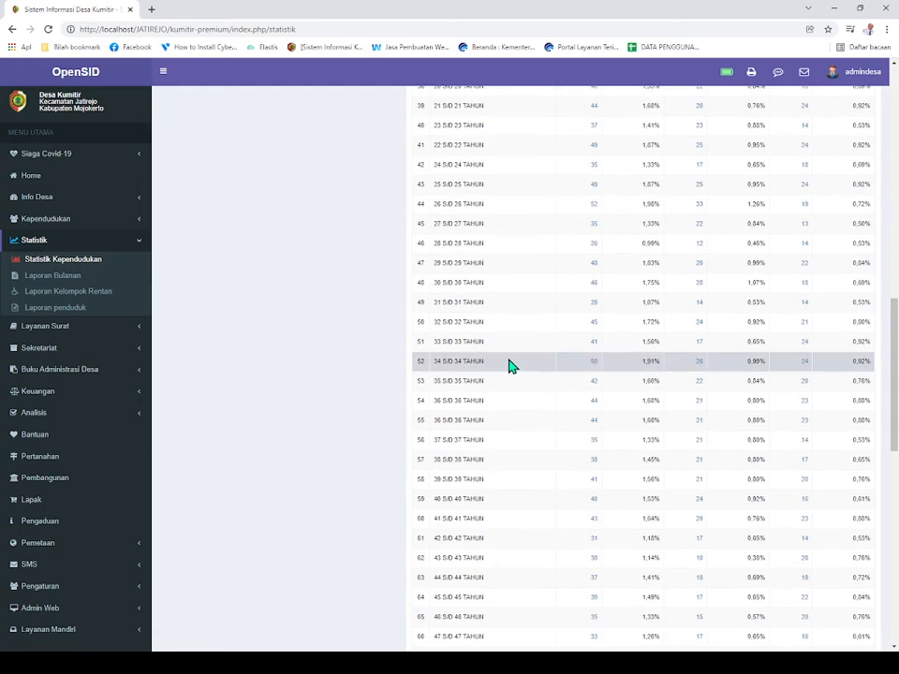
scroll(508, 367, "up", 15)
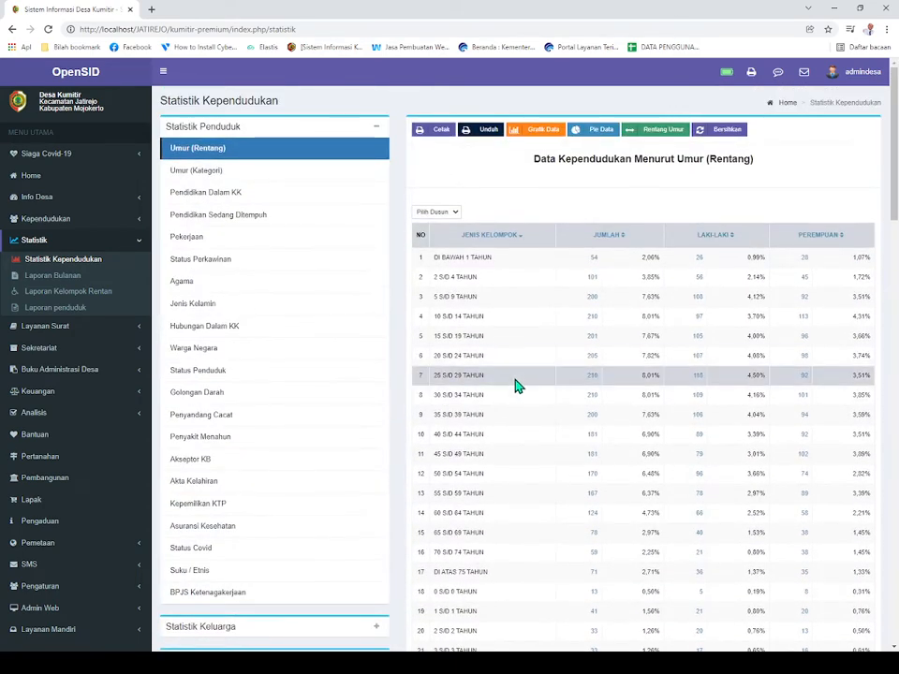
Open the Rentang Umur settings and add an age range from 0 to 5 years.
left_click(661, 138)
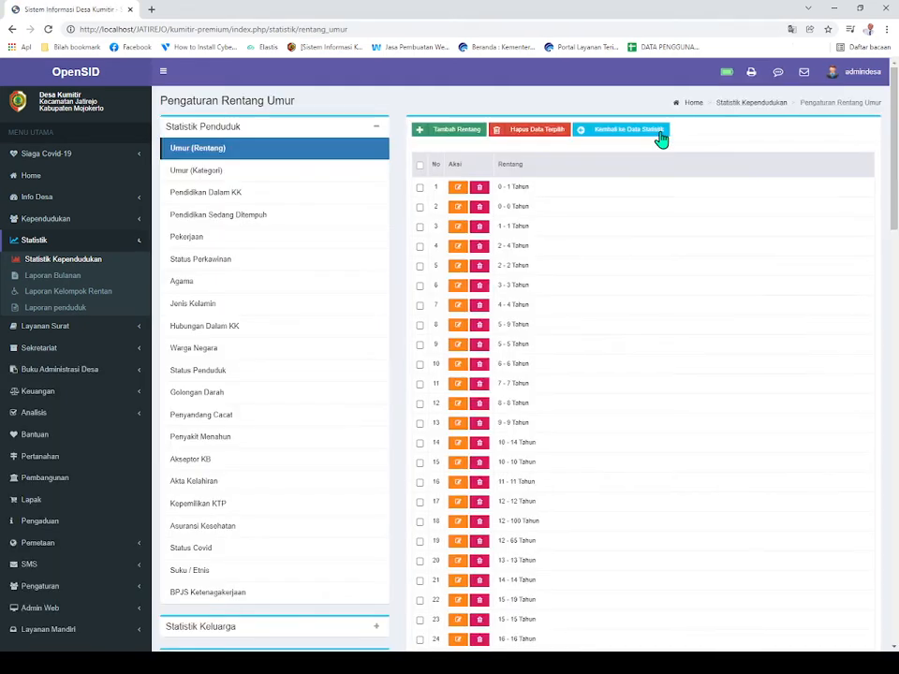
left_click(456, 136)
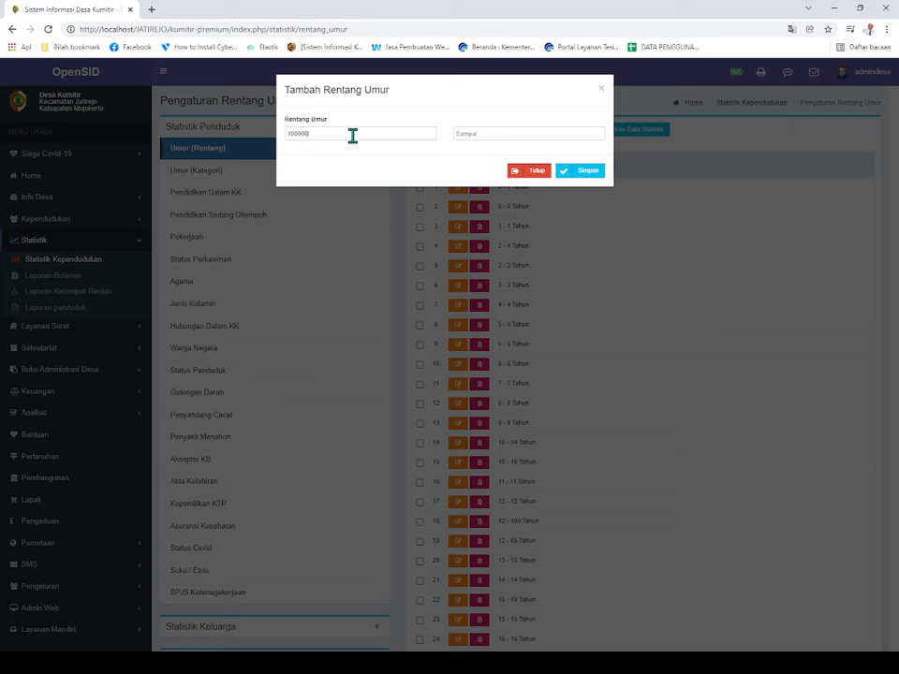
left_click_drag(353, 137, 185, 134)
key("BackSpace")
type("0")
left_click(498, 131)
type("5")
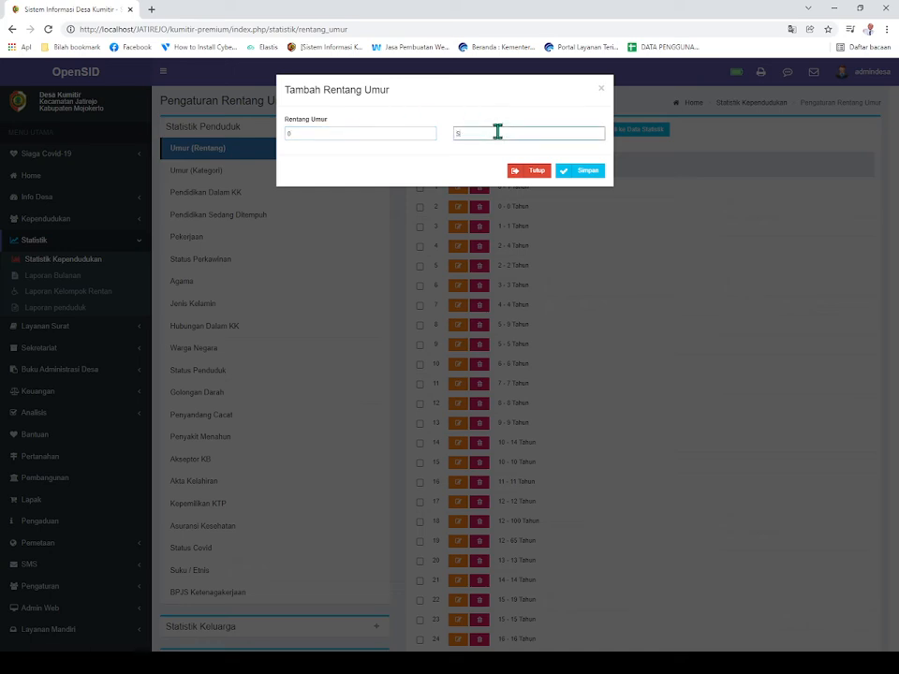
left_click(587, 173)
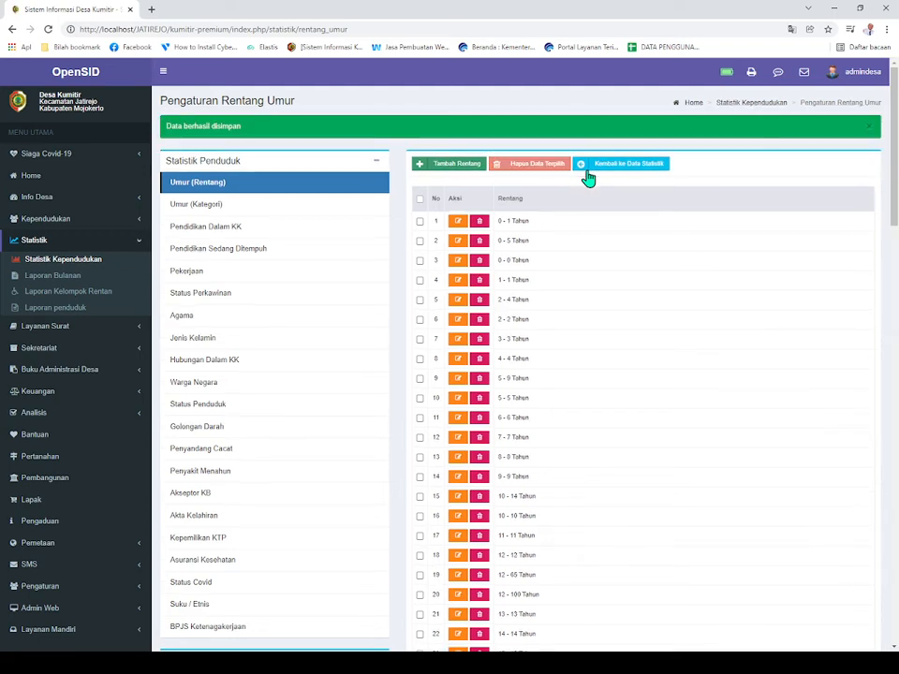
left_click(128, 664)
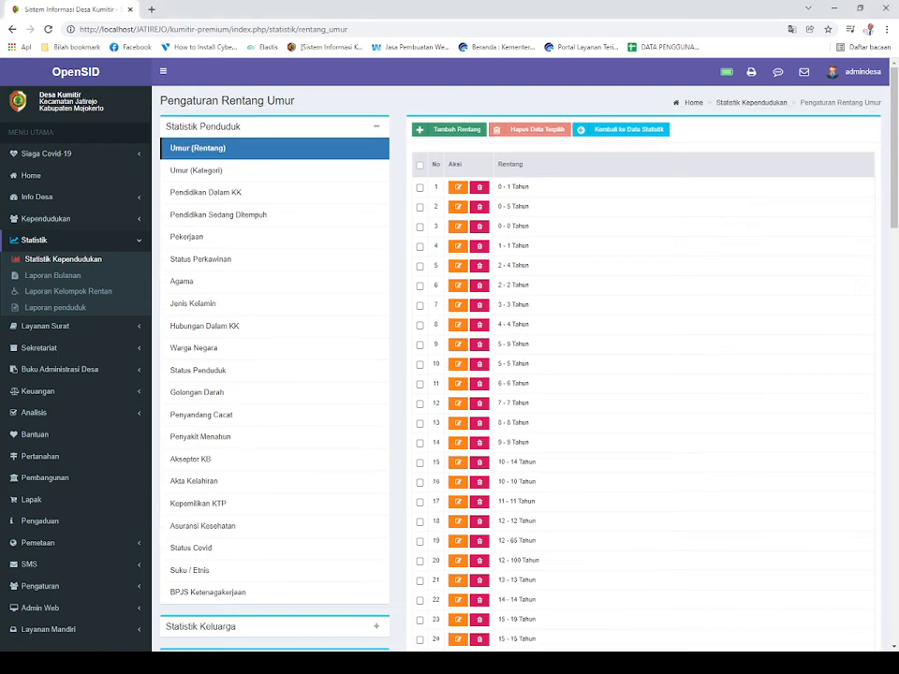
Add and save an age range from 6 to 12 years.
left_click(455, 134)
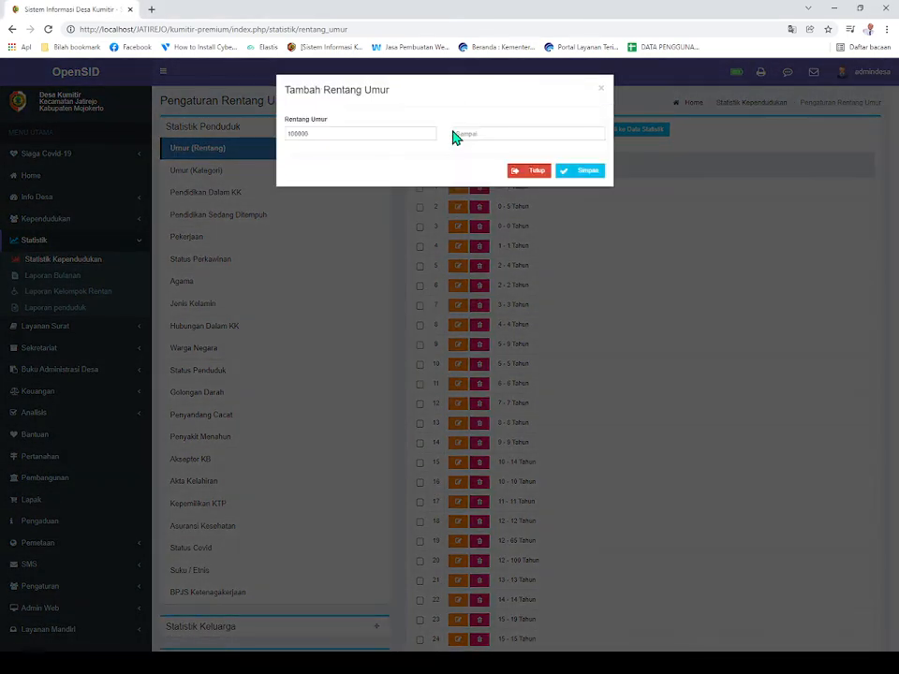
double_click(365, 137)
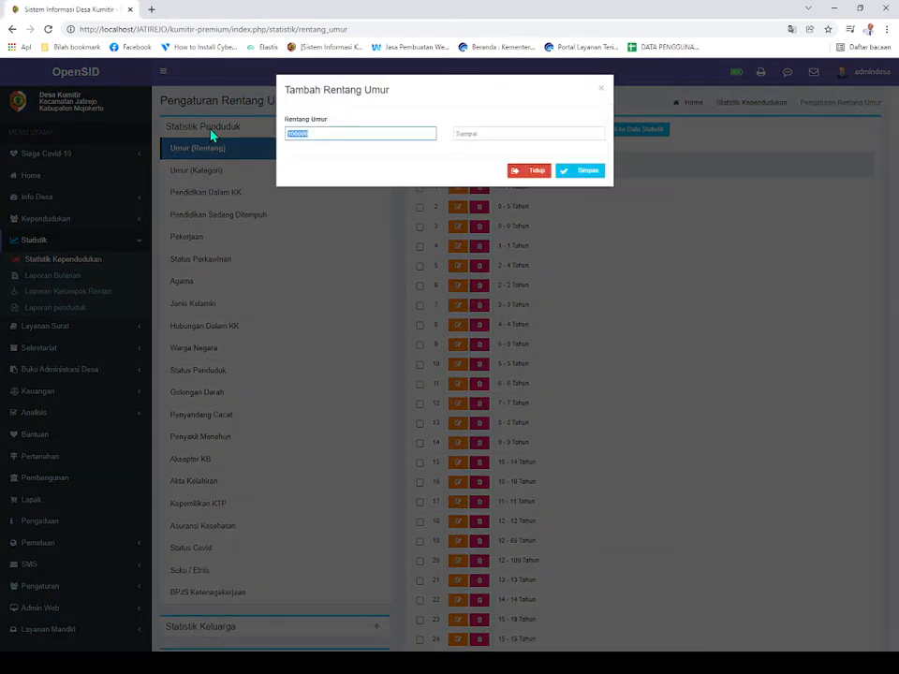
type("6")
left_click(516, 136)
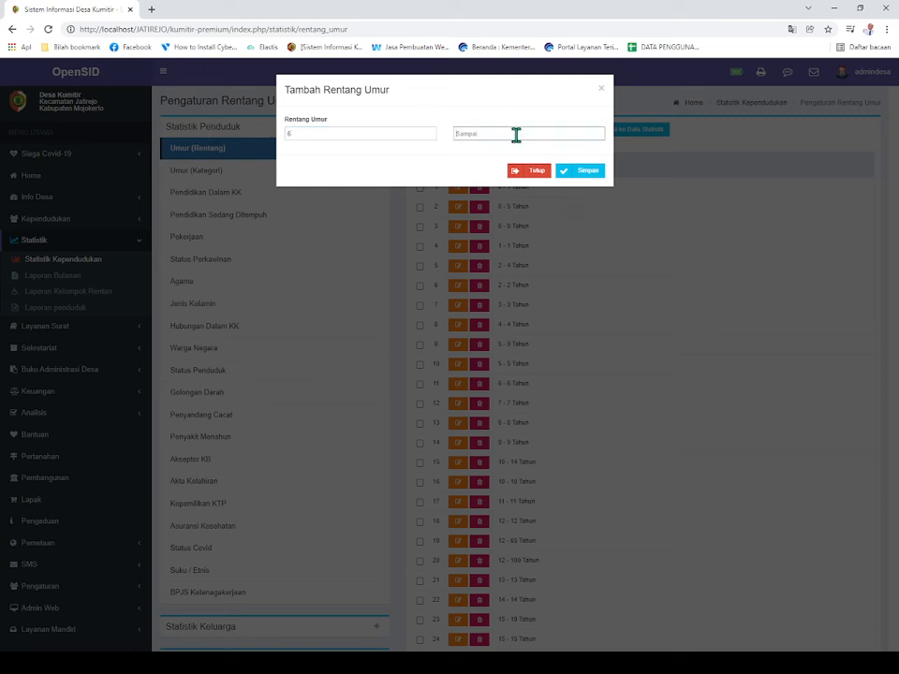
type("62")
left_click(582, 171)
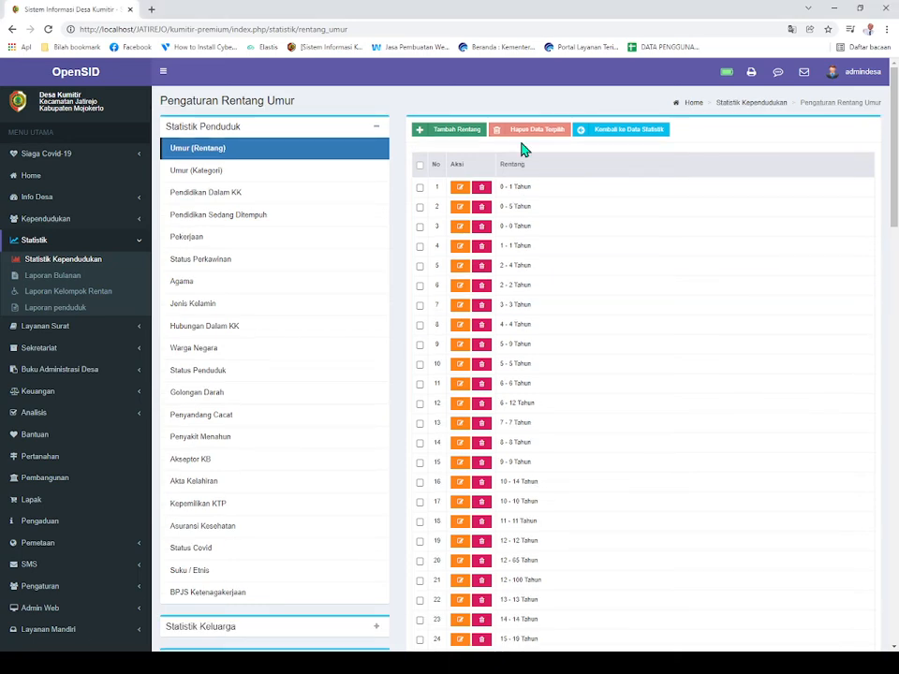
Add and save an age range from 13 to 18 years.
left_click(452, 131)
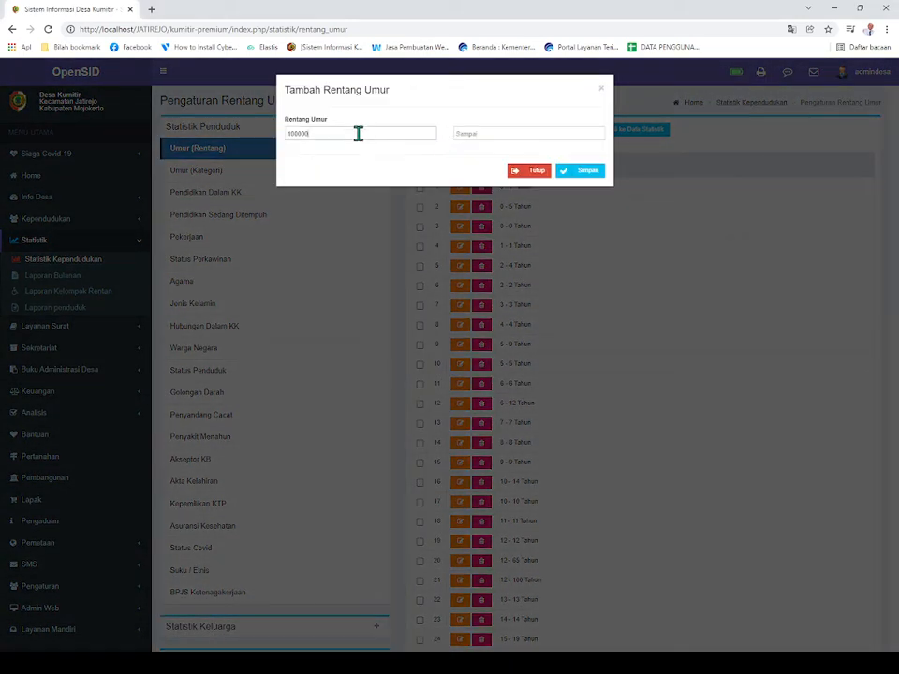
left_click_drag(357, 134, 178, 129)
type("53")
left_click(574, 137)
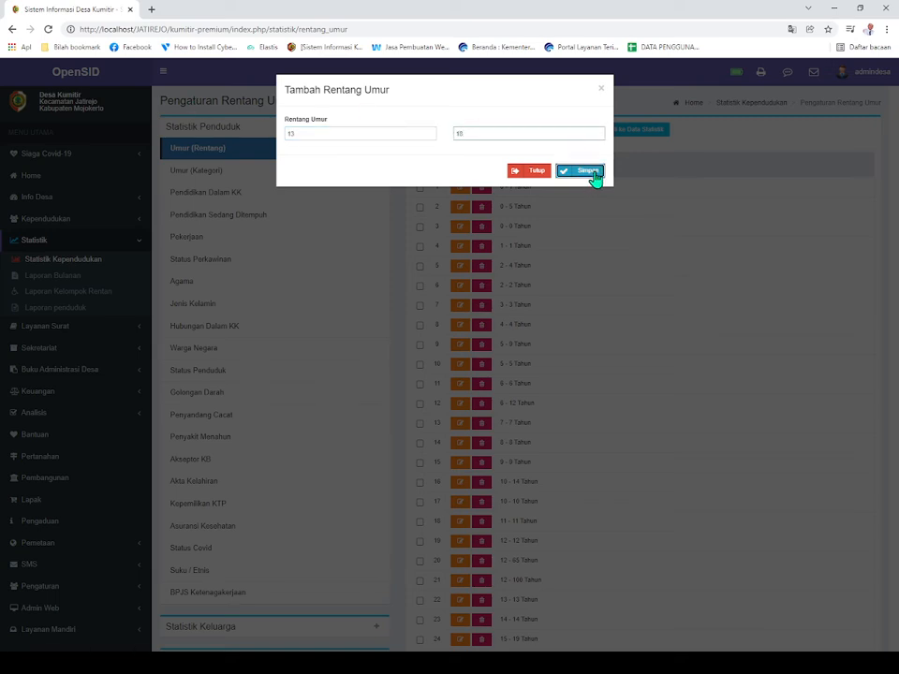
left_click(592, 177)
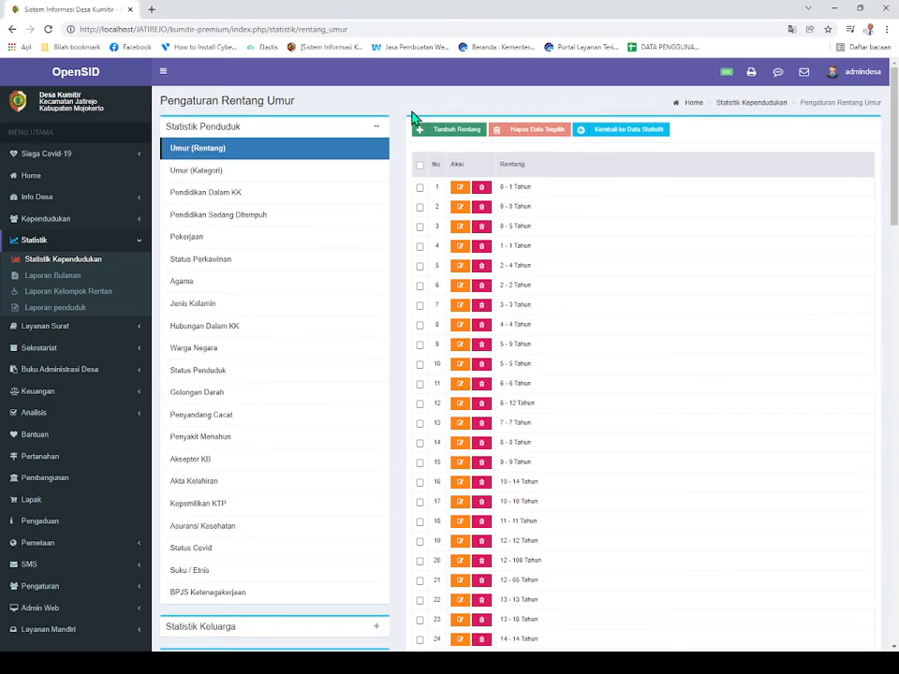
Add and save an age range from 19 to 25 years.
left_click(440, 131)
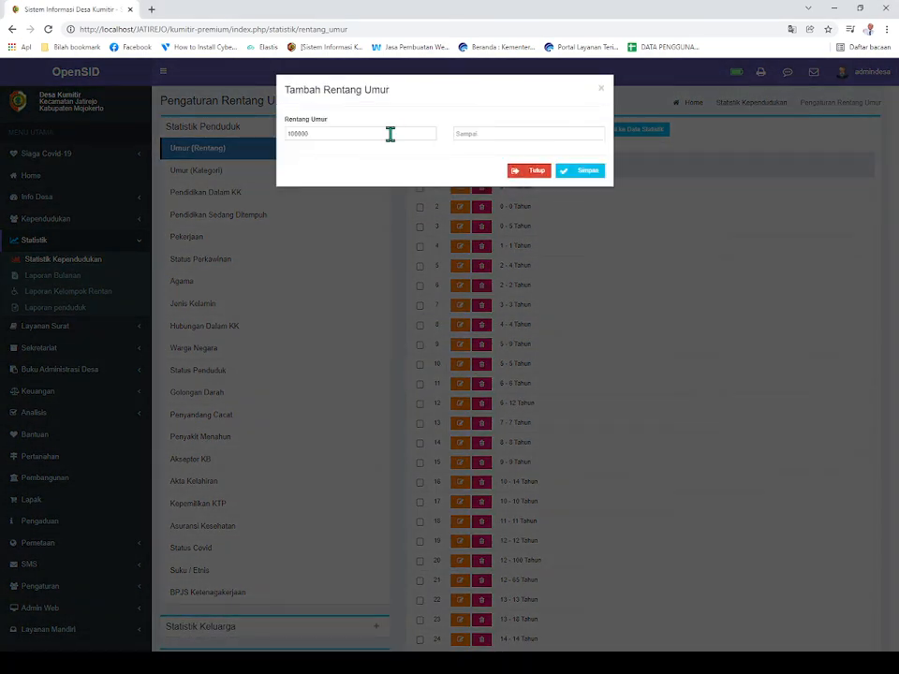
left_click_drag(390, 134, 182, 110)
type("19")
left_click(474, 132)
left_click(594, 172)
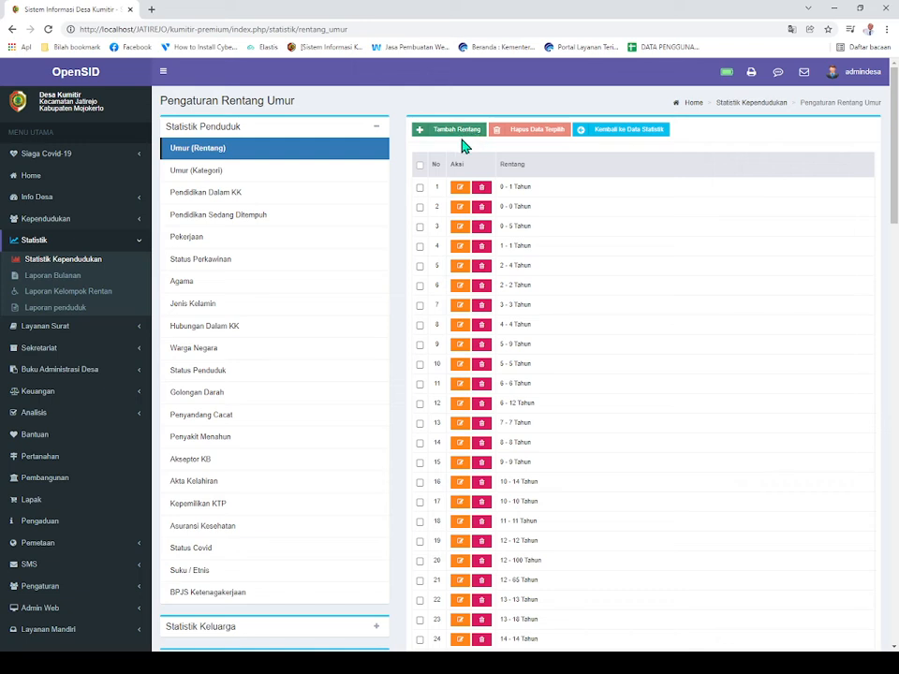
Return to the Umur (Rentang) statistics and examine the newly added age ranges at the end of the table.
left_click(650, 137)
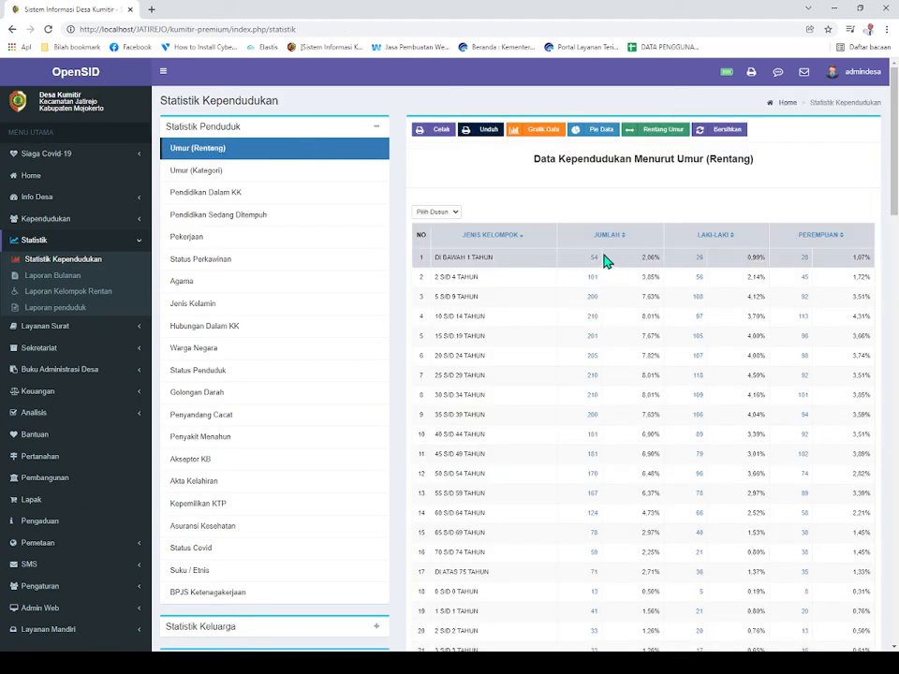
scroll(604, 261, "down", 18)
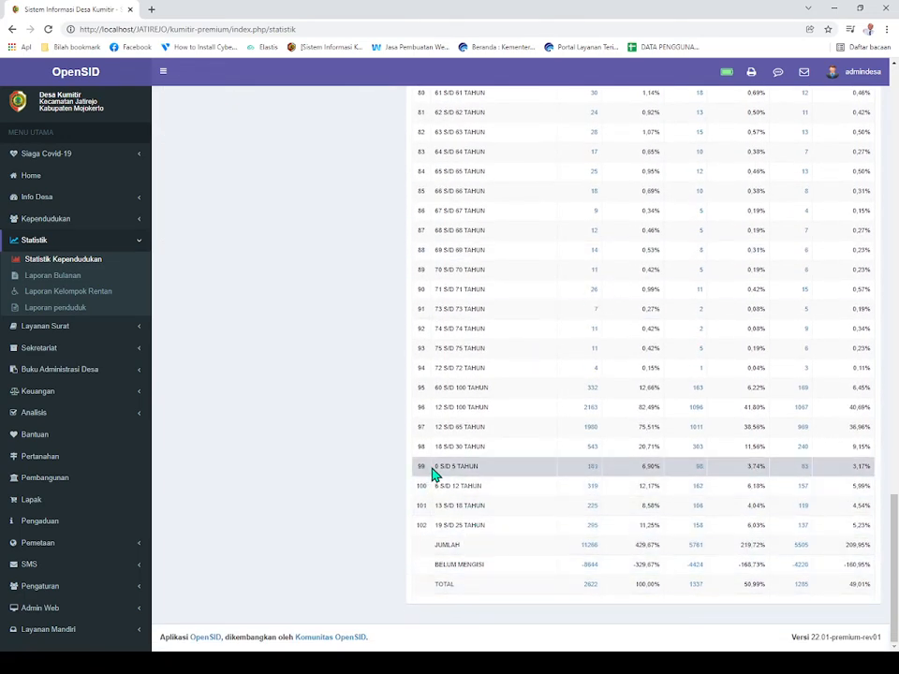
left_click_drag(432, 468, 479, 465)
key("ctrl+plus")
key("ctrl+plus")
scroll(614, 471, "down", 1)
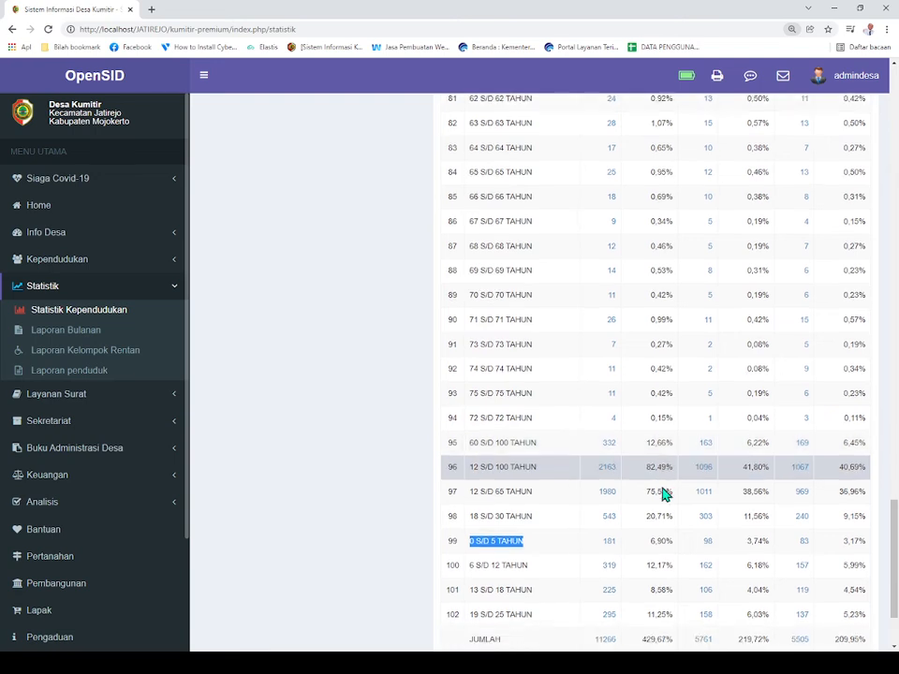